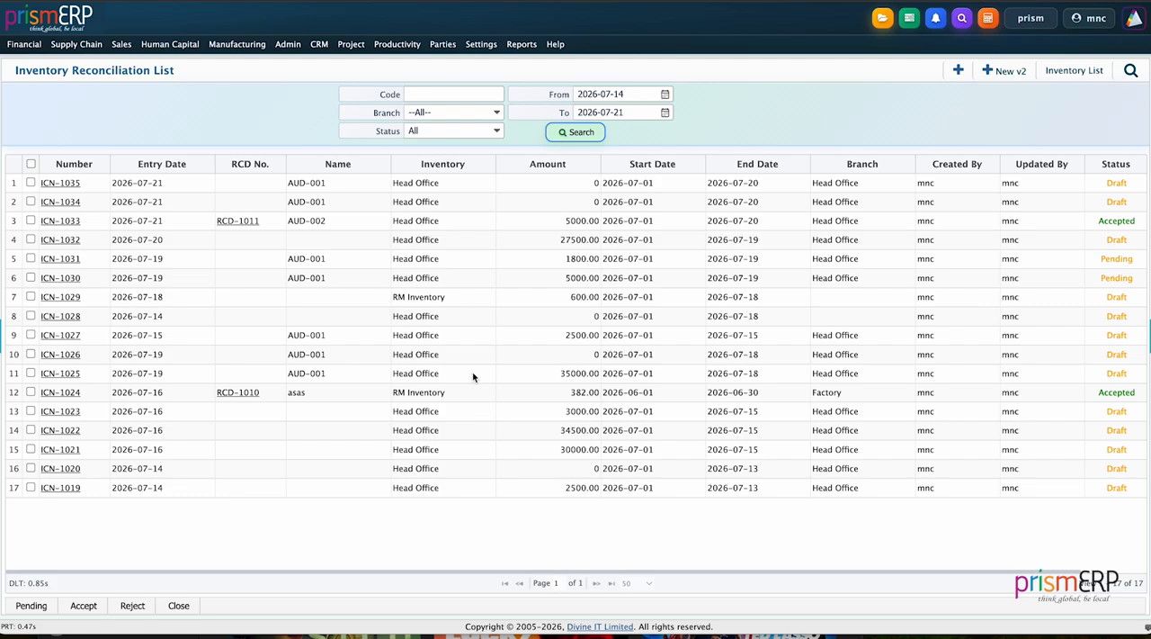
Open the New Inventory Audit (v2) form for creating an audit draft.
left_click(83, 45)
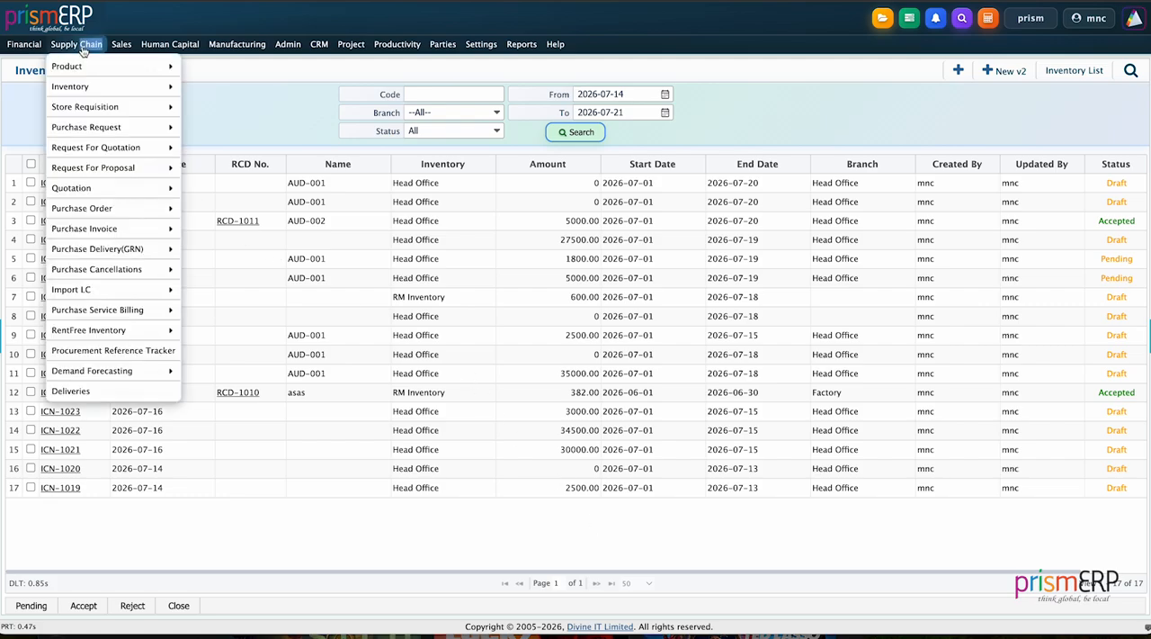
mouse_move(91, 88)
mouse_move(207, 115)
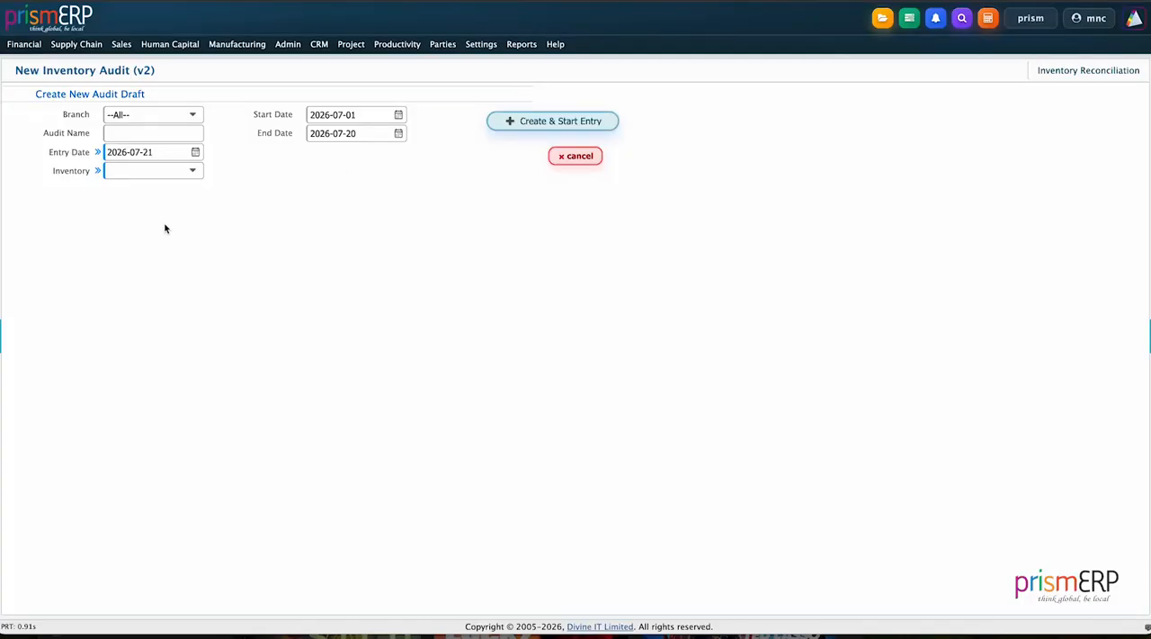
Set the new audit draft's branch to Head Office and its audit name to AUD-003.
left_click(141, 119)
left_click(135, 180)
left_click(131, 134)
type("AUD-003")
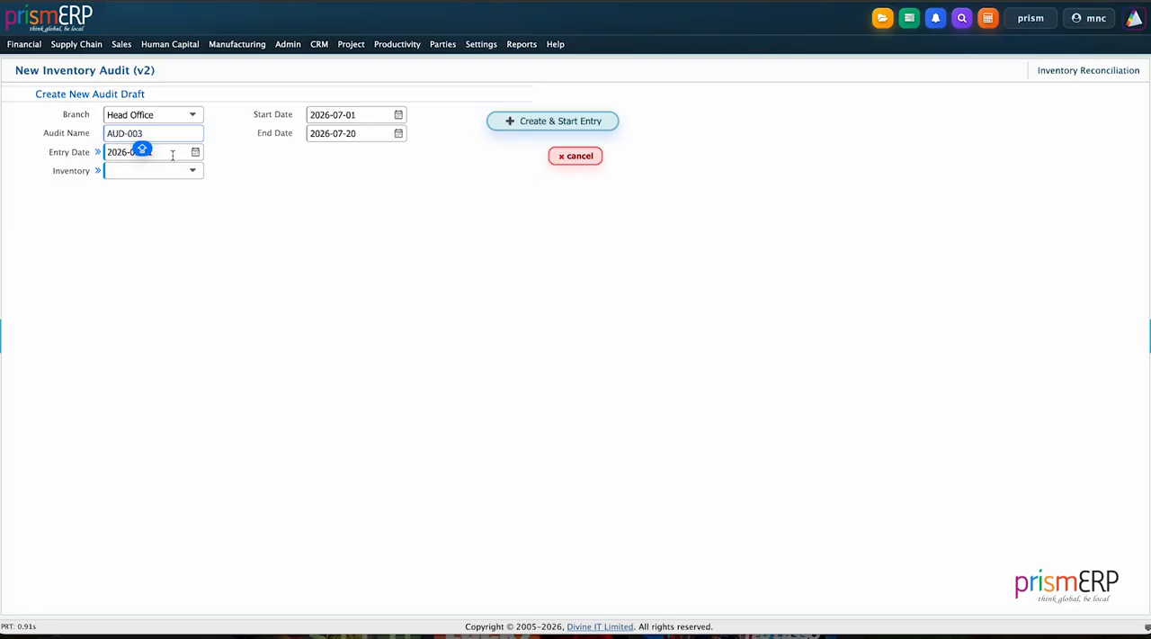
Choose Head Office as the audit's inventory, then create the draft and start its product entry.
key("Tab")
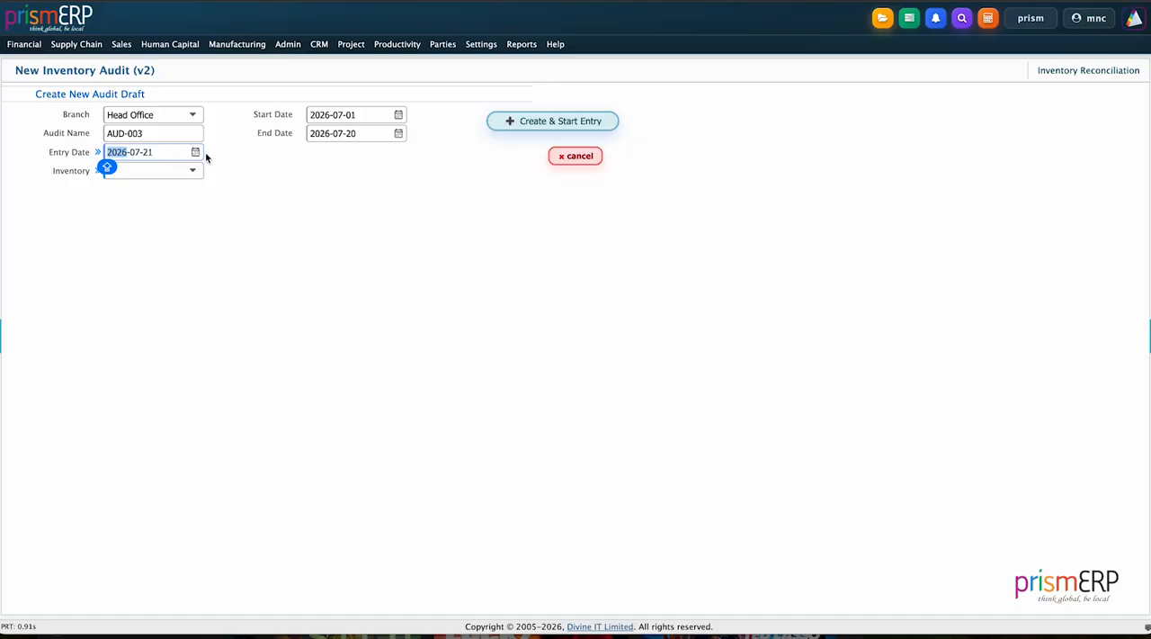
key("Tab")
left_click(126, 172)
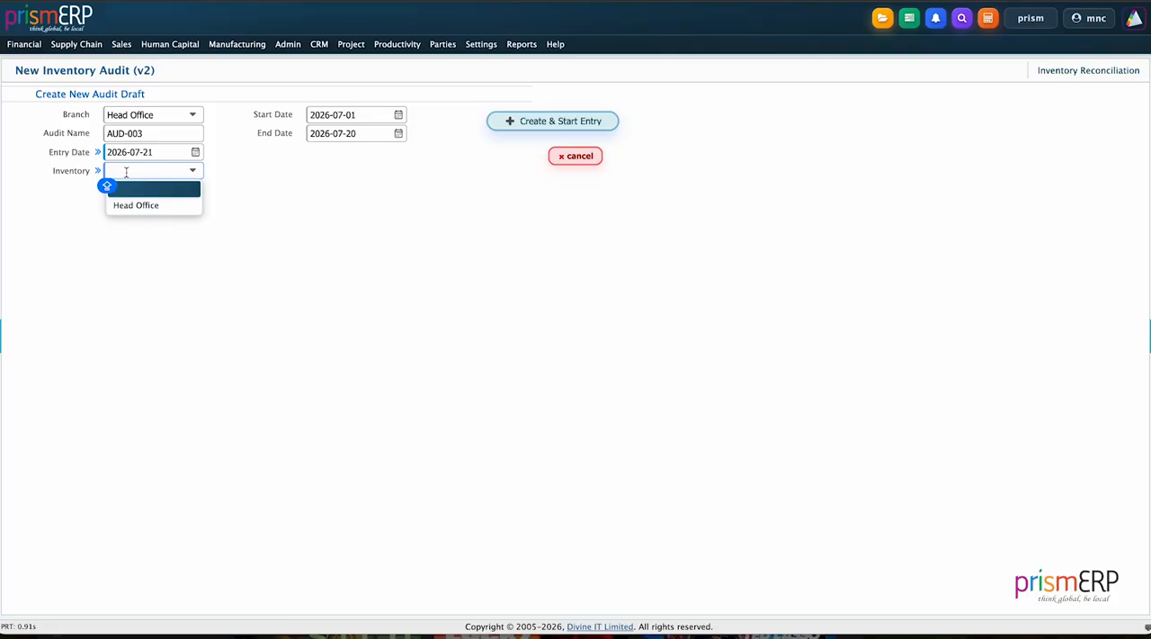
left_click(133, 206)
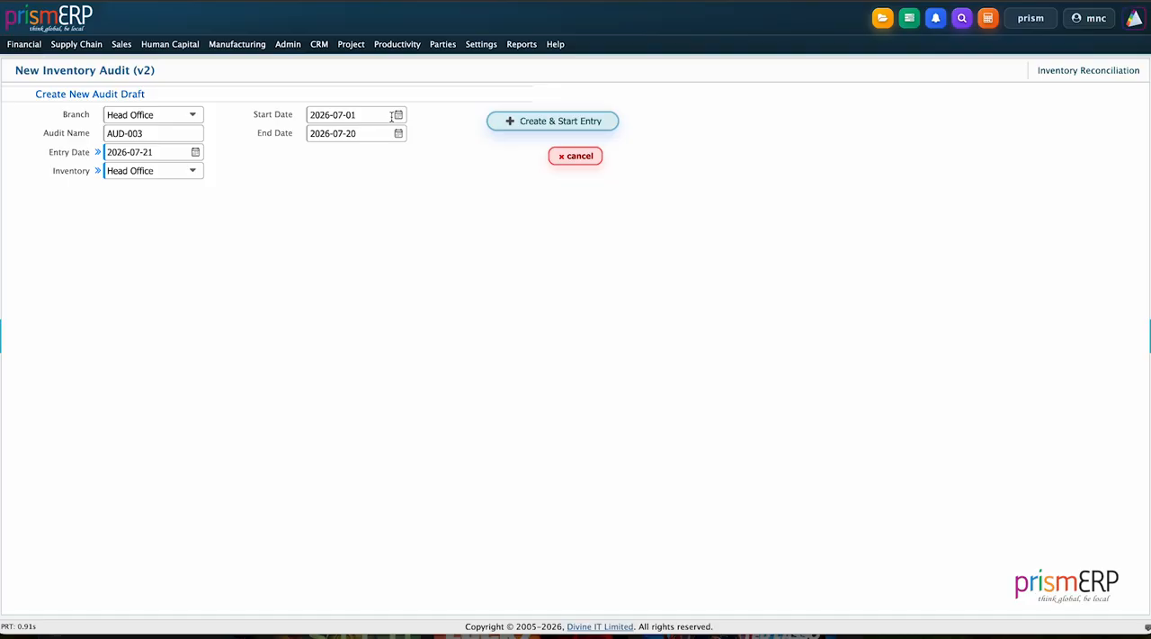
left_click(538, 126)
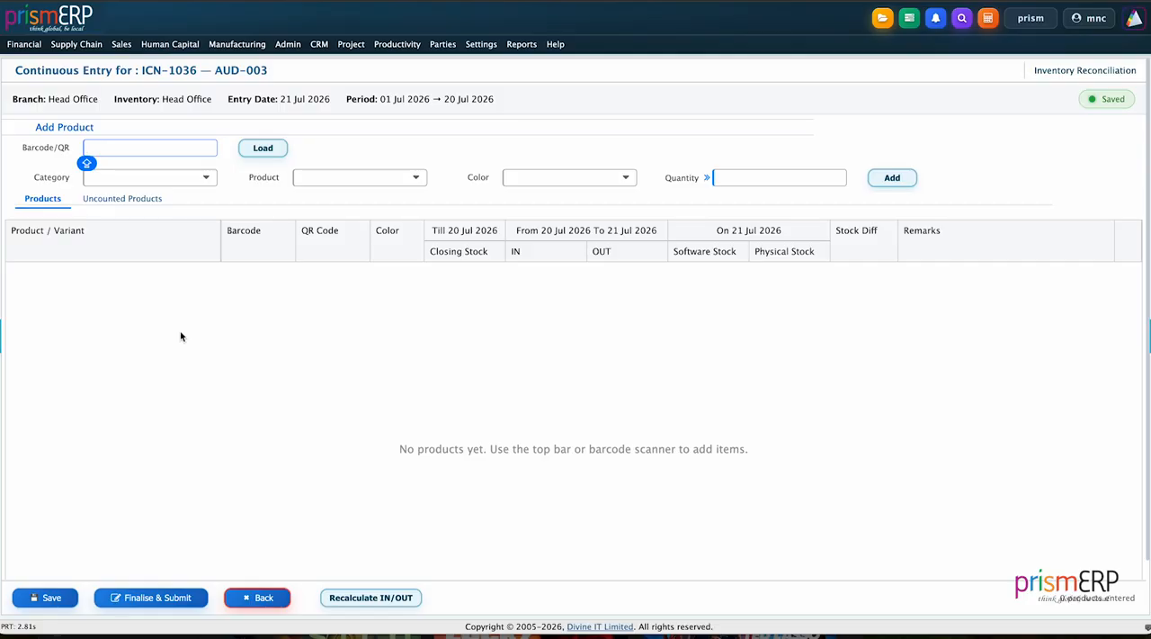
Add the product 10266-Adapter to the audit with a physical quantity of 75.
left_click(340, 180)
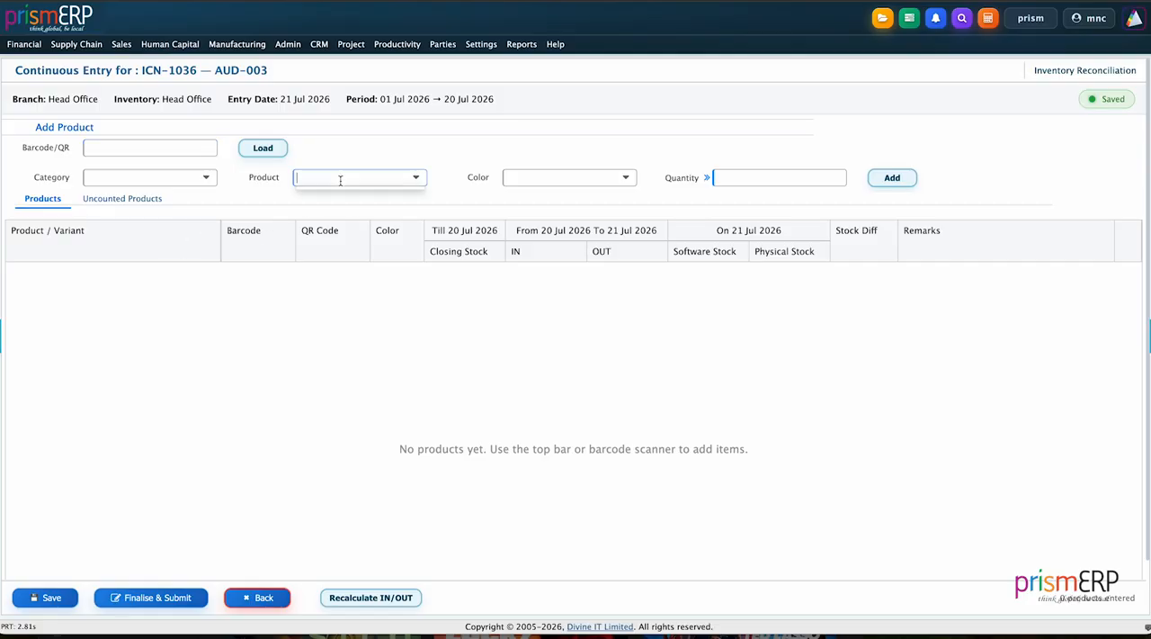
type("ada")
left_click(358, 196)
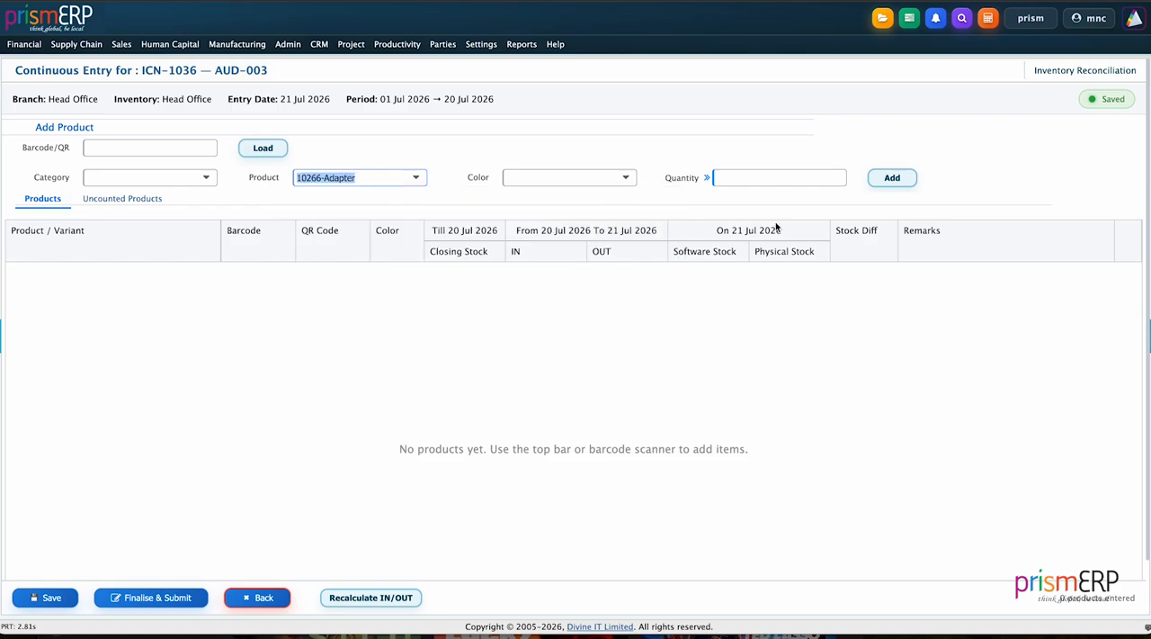
left_click(749, 181)
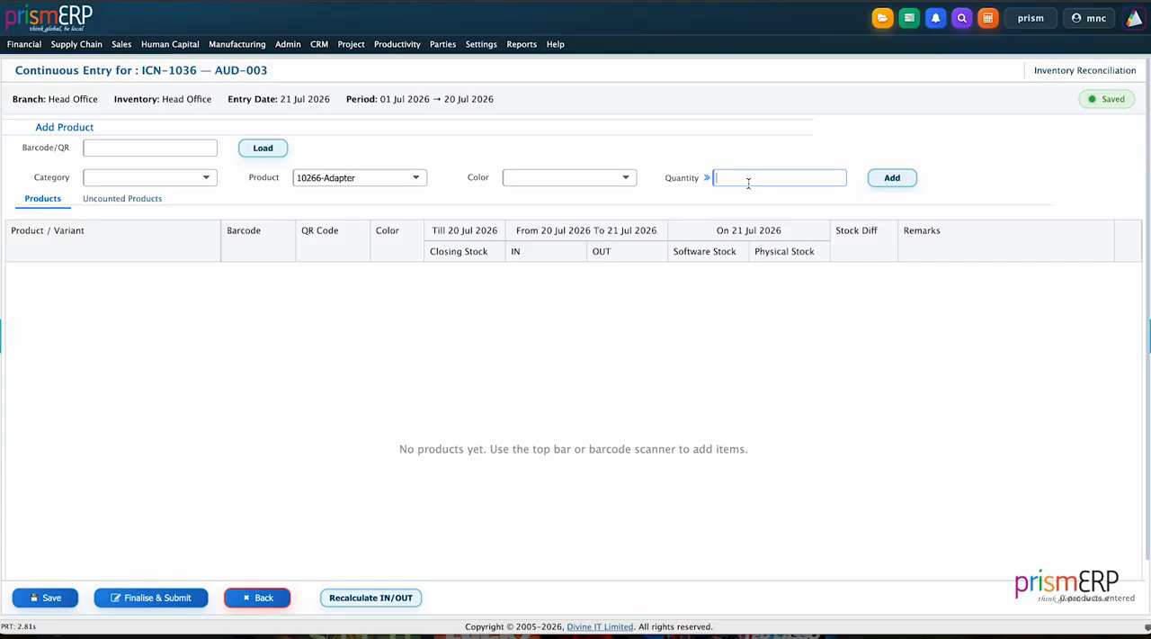
type("75")
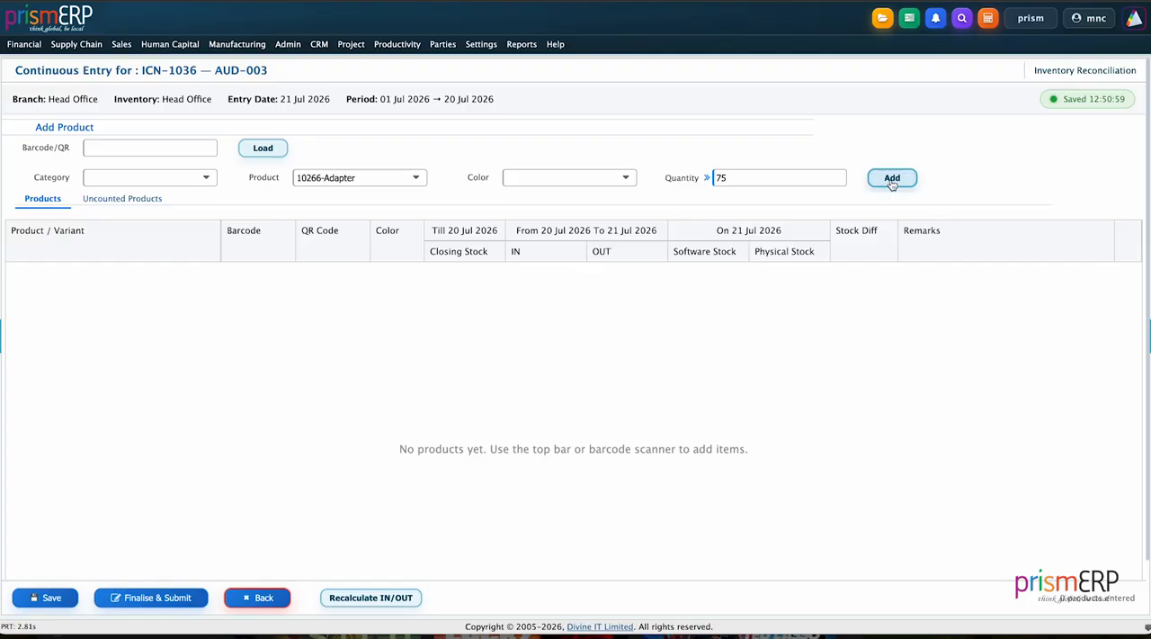
left_click(891, 181)
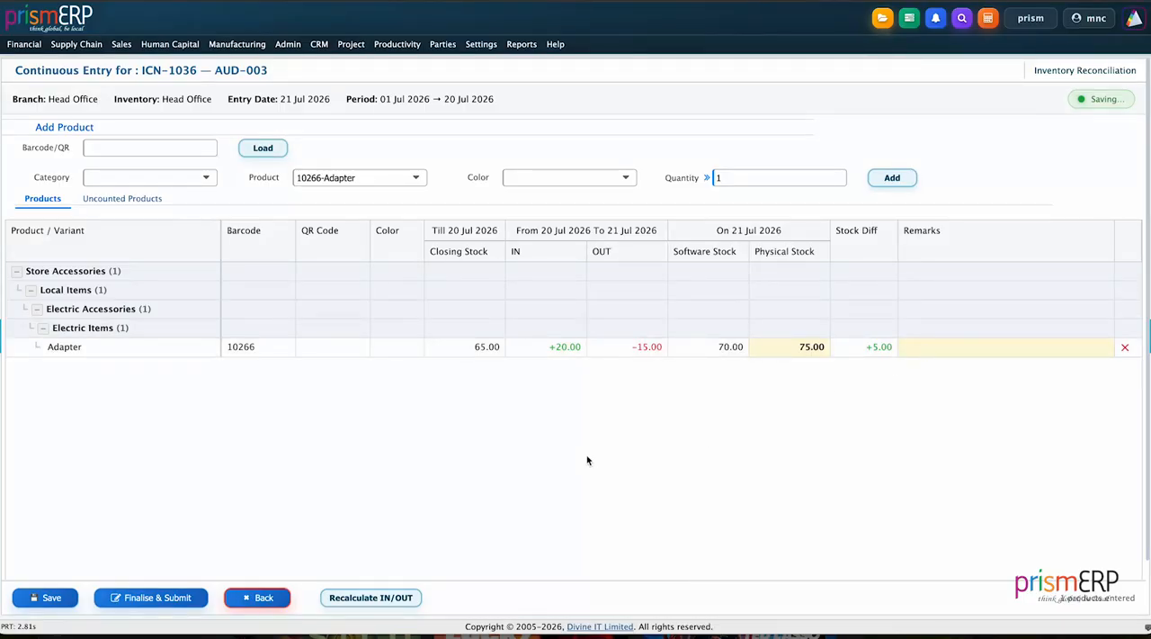
Finalise the AUD-003 audit and submit it for approval.
scroll(587, 460, "down", 1)
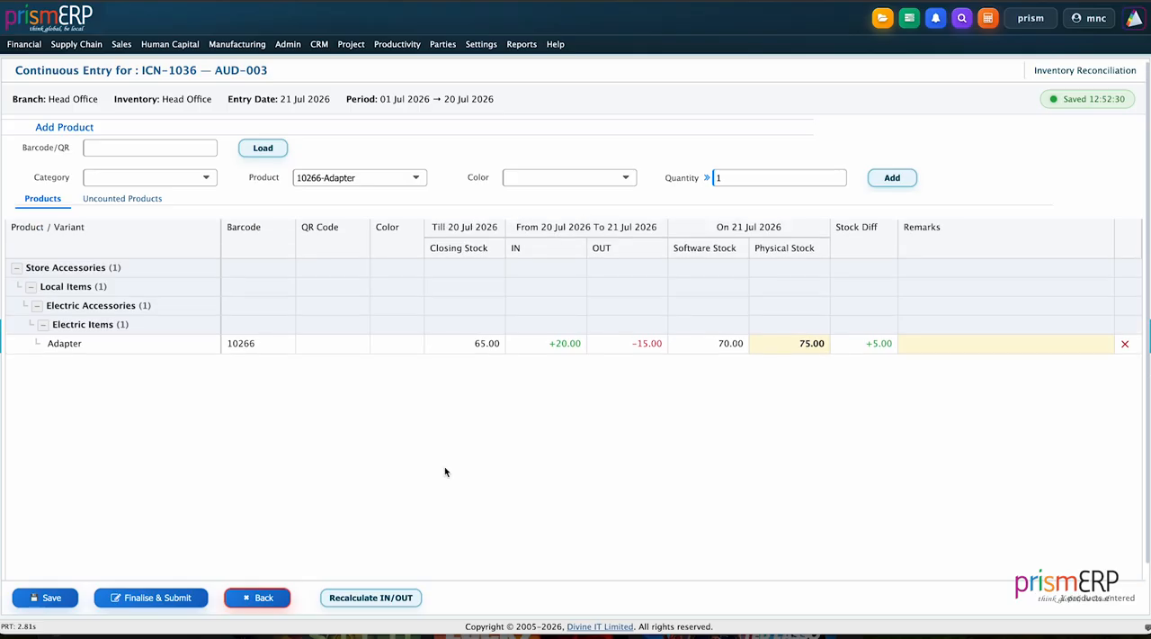
left_click(146, 601)
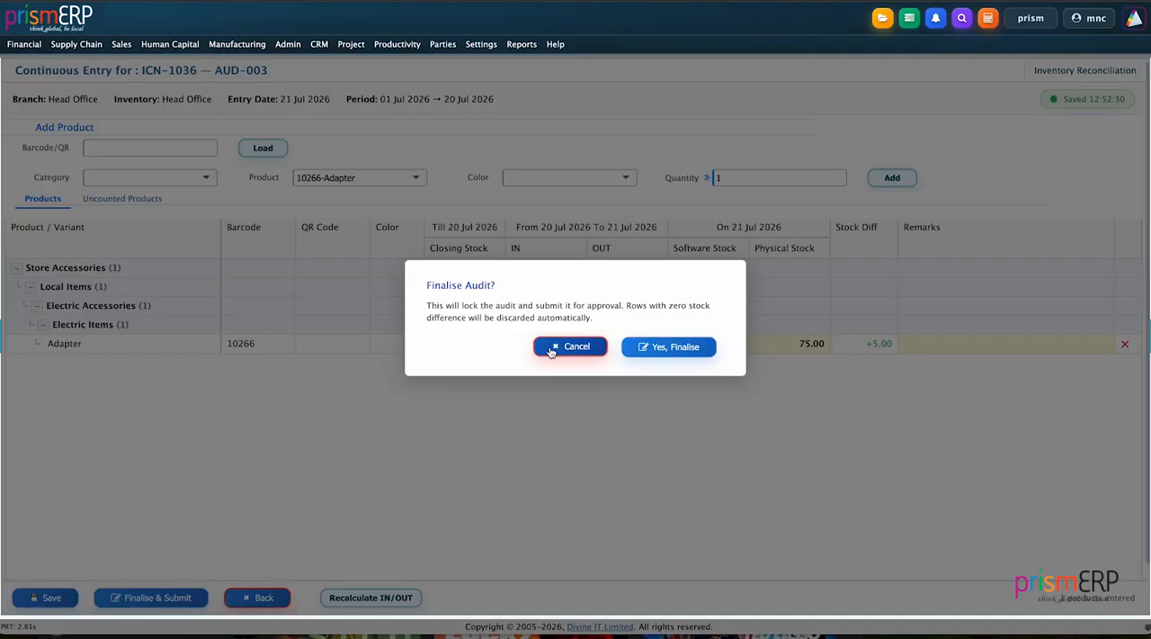
left_click(658, 346)
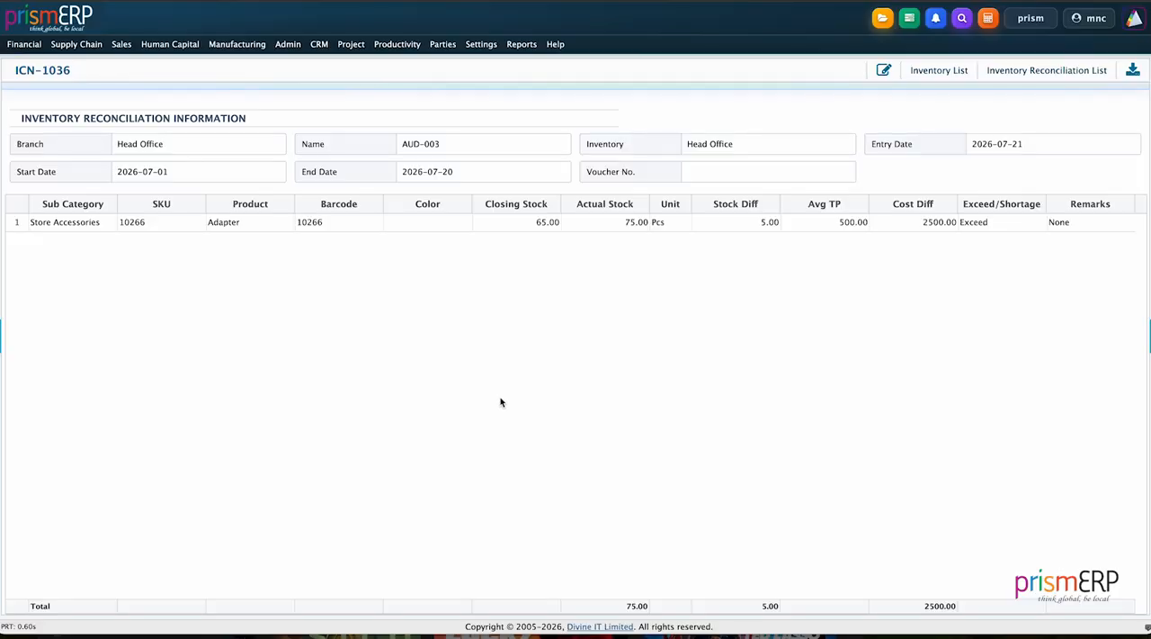
Accept the AUD-003 audit in the Inventory Reconciliation List and open its linked RCD document.
left_click(1035, 72)
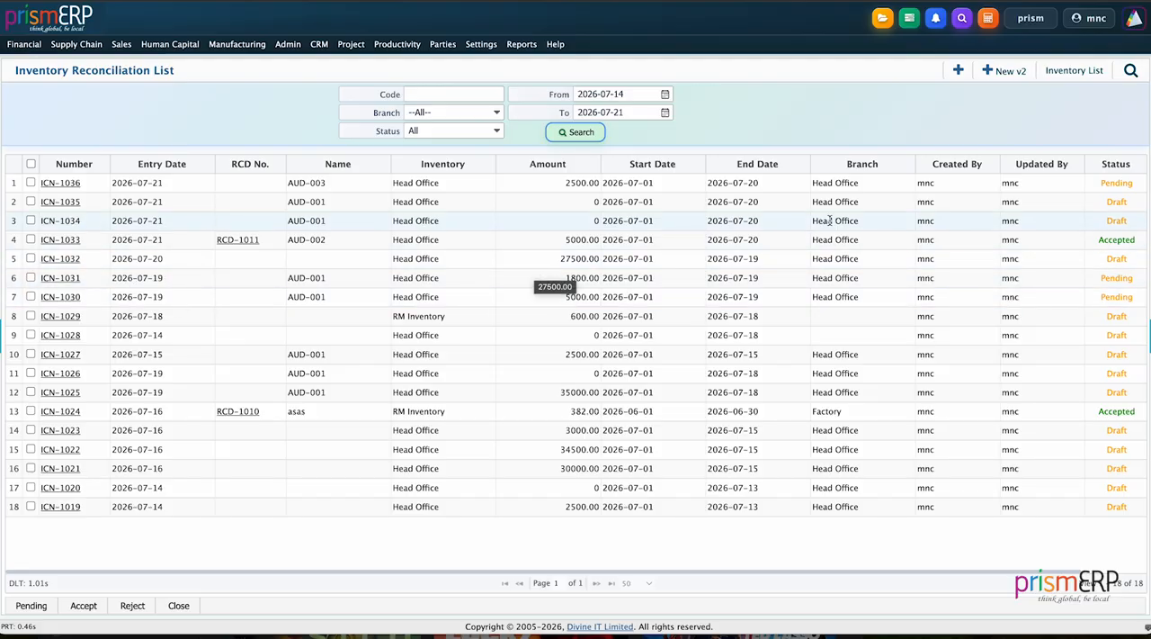
scroll(830, 225, "right", 2)
scroll(831, 225, "right", 1)
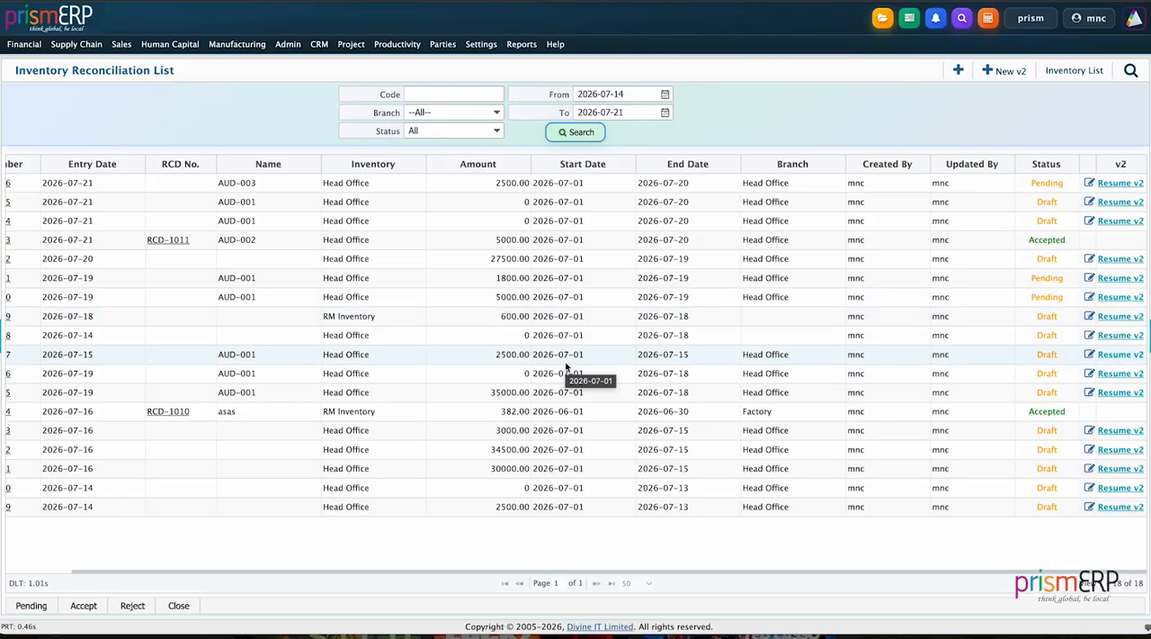
scroll(566, 366, "left", 2)
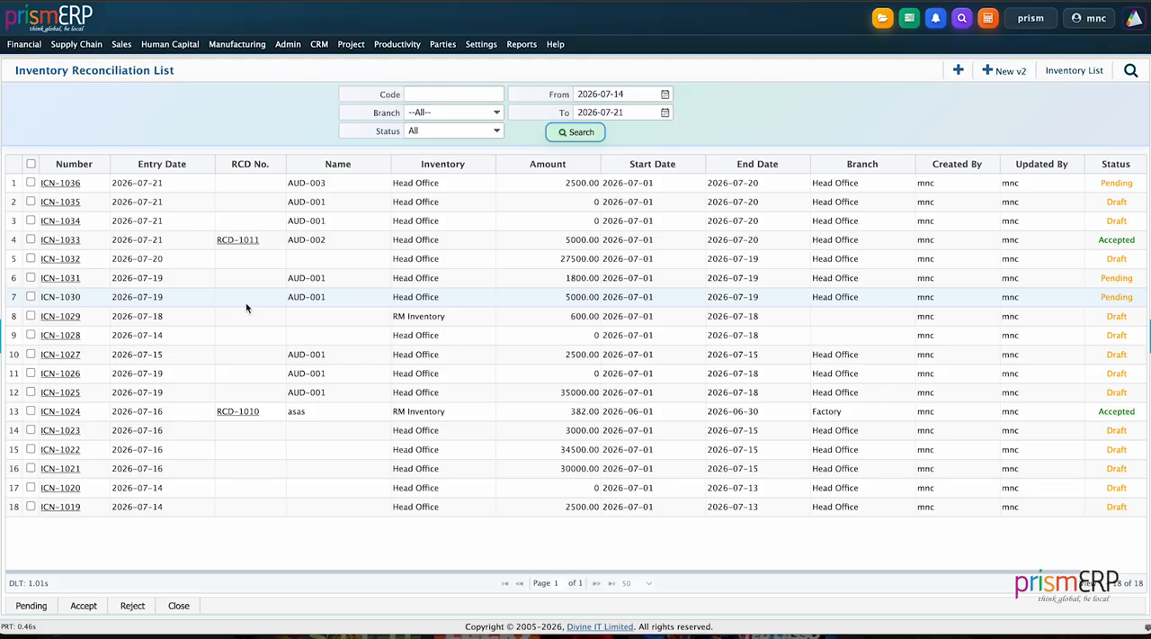
left_click(31, 183)
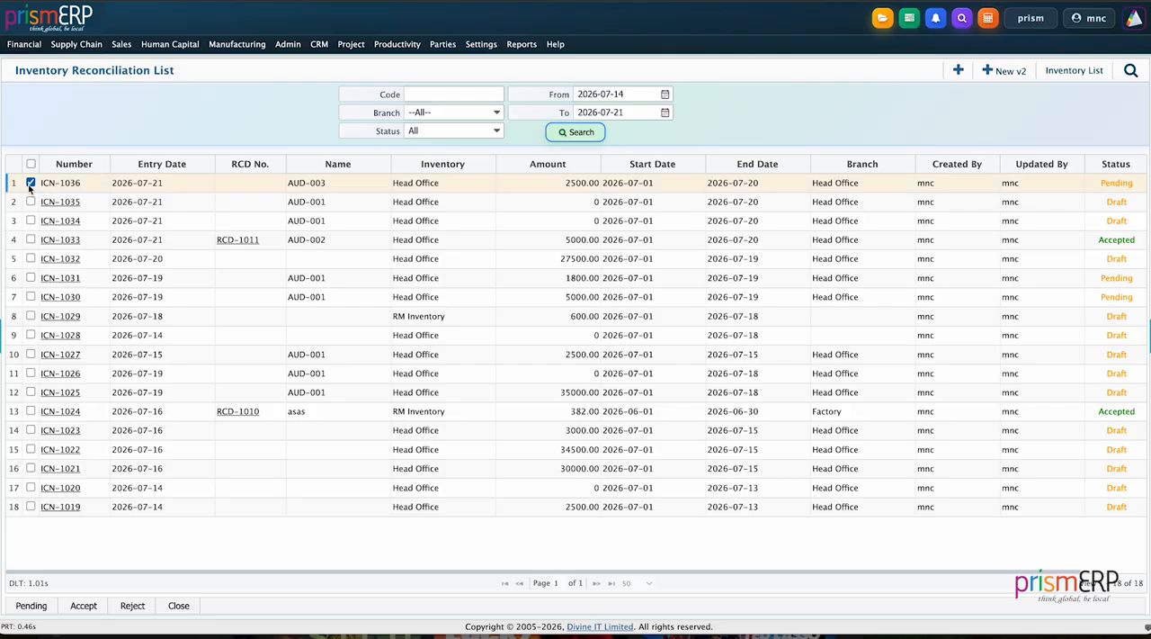
left_click(79, 608)
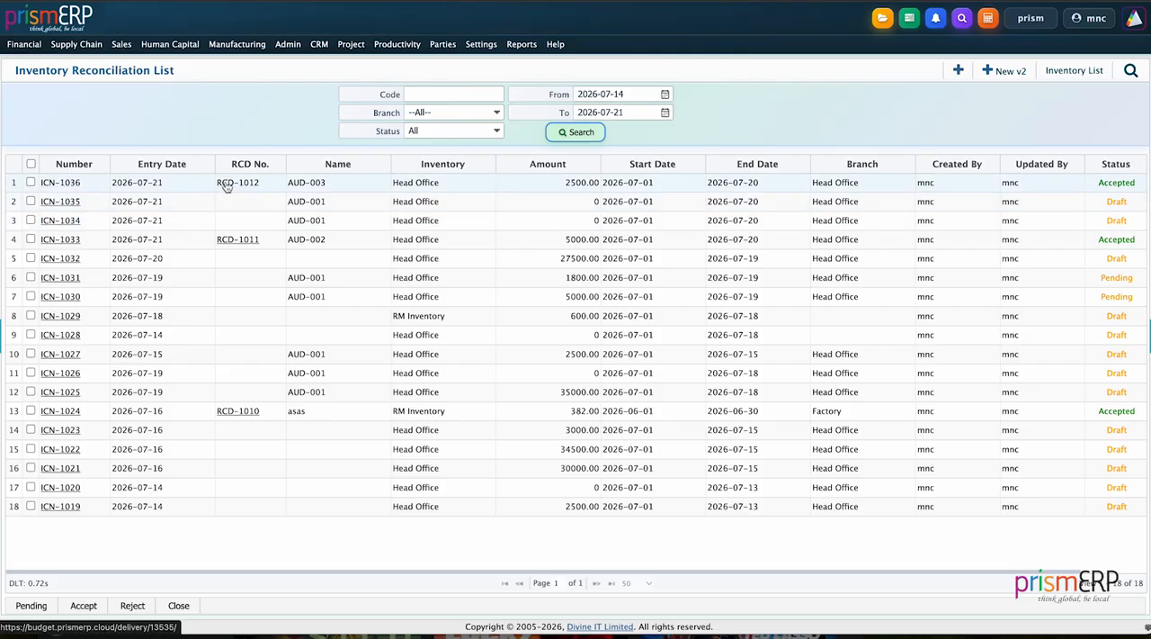
left_click(227, 184)
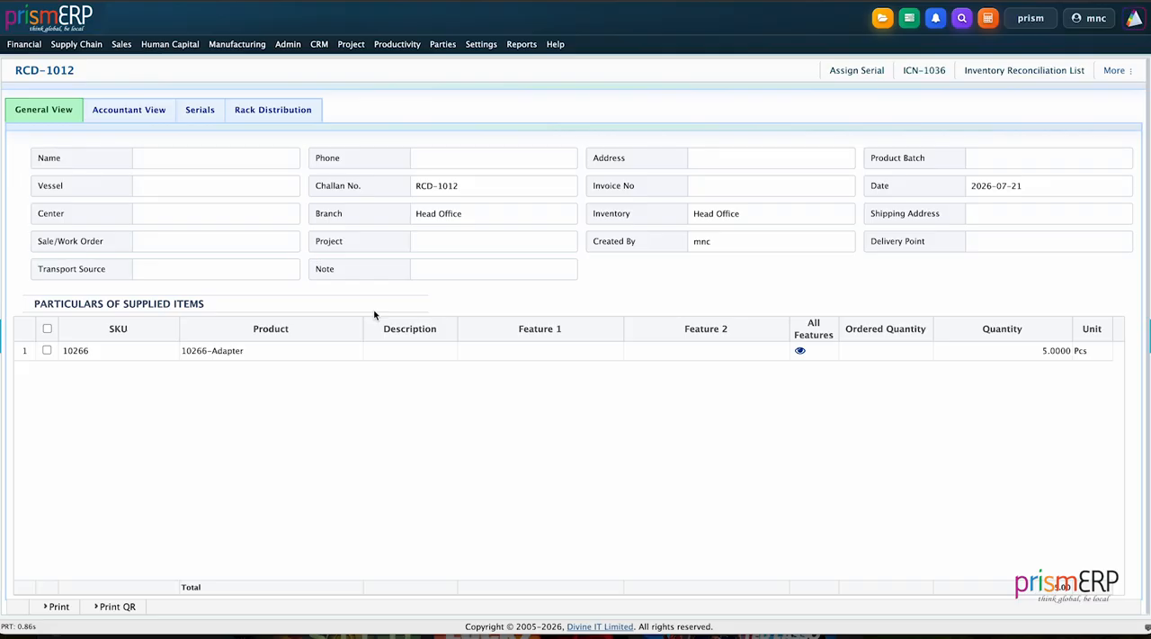
Open the regular inventory list and examine Head Office's stock for the Adapter's quantity.
left_click(76, 44)
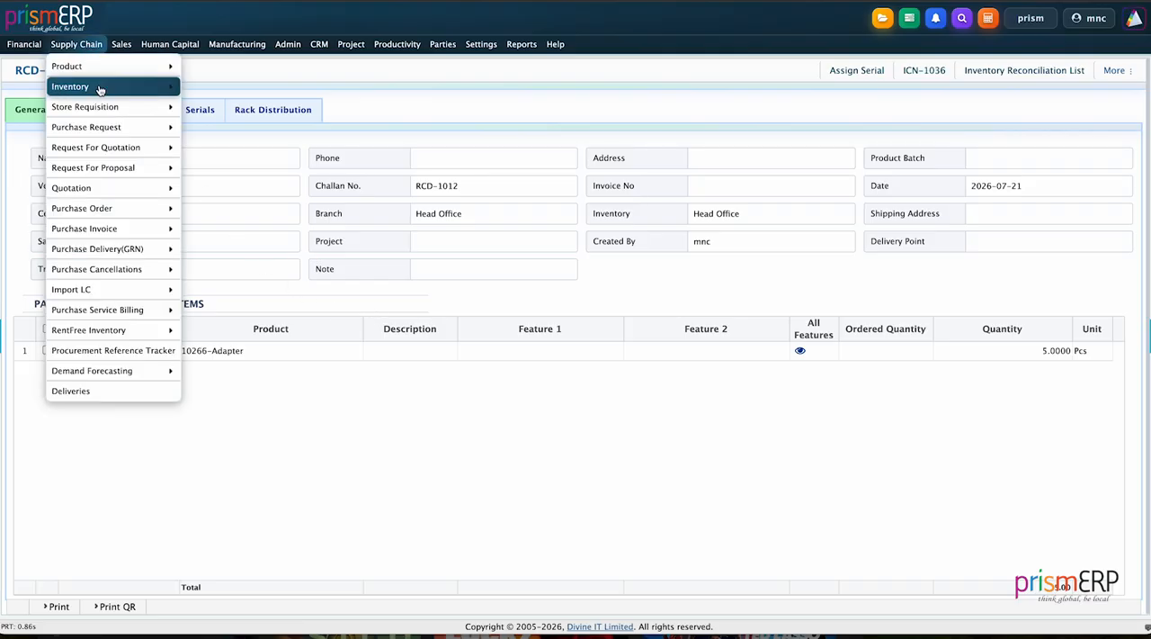
mouse_move(107, 92)
mouse_move(201, 92)
mouse_move(333, 114)
left_click(432, 119)
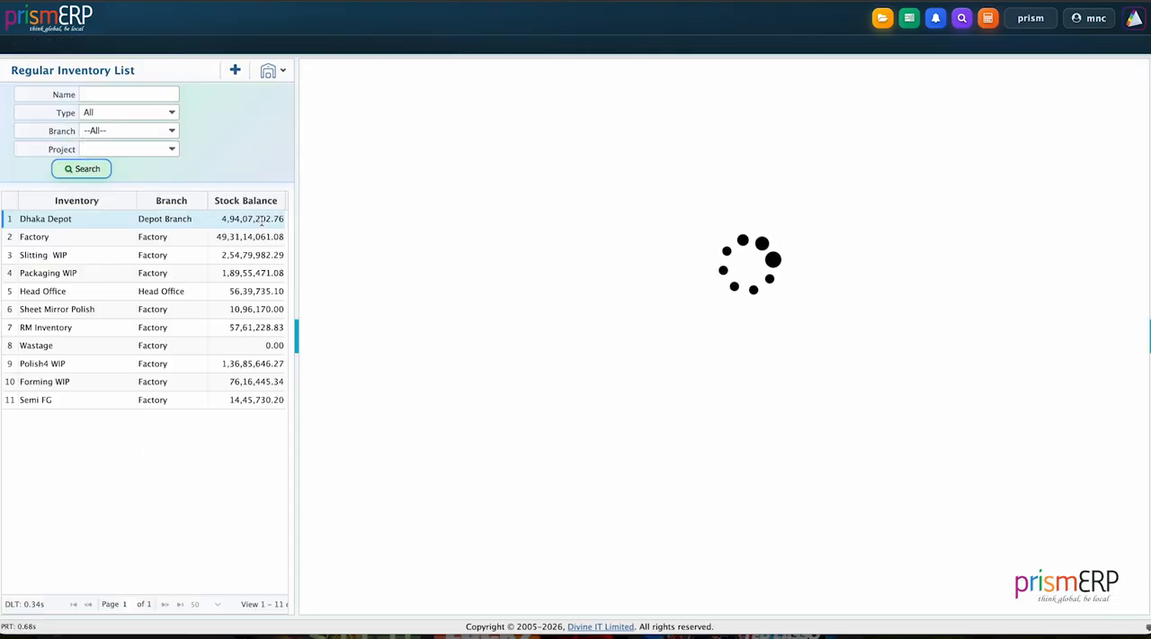
left_click(78, 290)
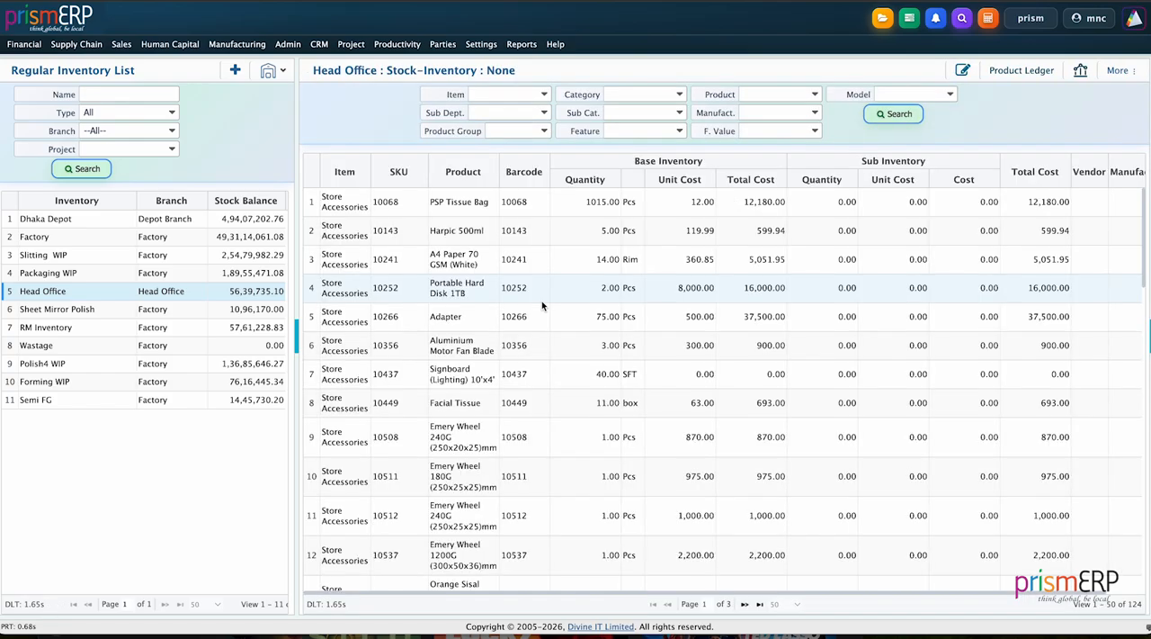
scroll(513, 301, "down", 1)
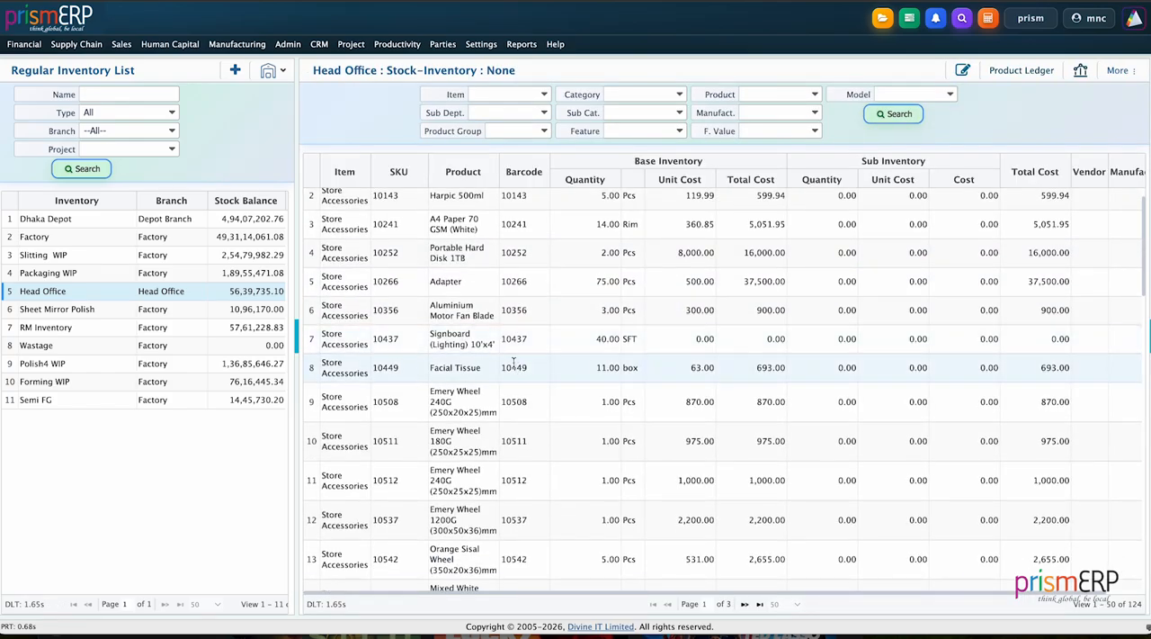